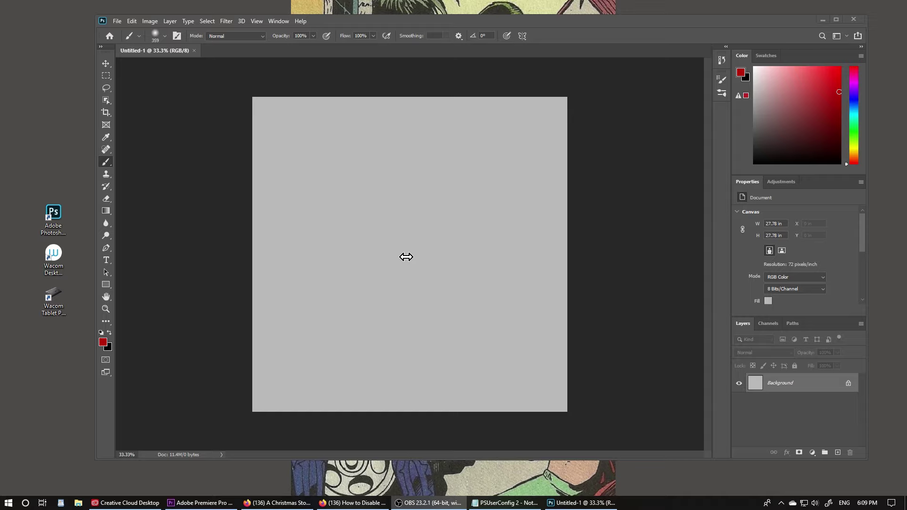
Step: Focus Photoshop and paint a thick, soft-edged red stroke looping across the grey canvas
click(457, 321)
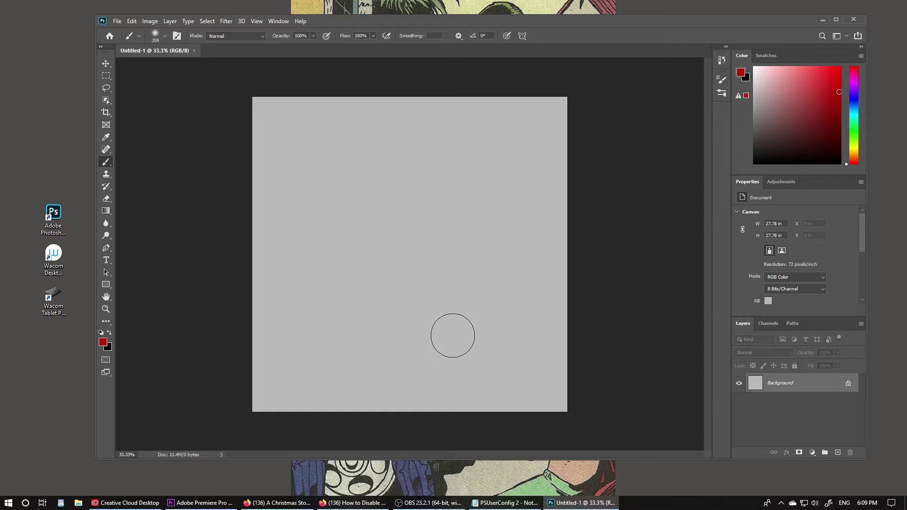
mouse_move(609, 274)
mouse_down()
mouse_move(419, 226)
mouse_move(302, 264)
mouse_move(340, 326)
mouse_move(415, 392)
mouse_move(542, 321)
mouse_up()
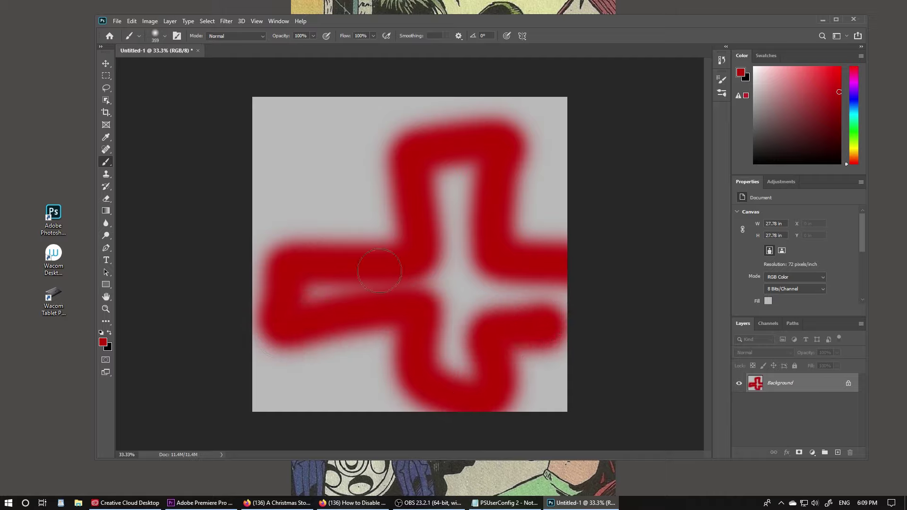
Step: Tick Use Windows Ink for Photoshop in the Wacom Tablet Properties Mapping tab
double_click(52, 298)
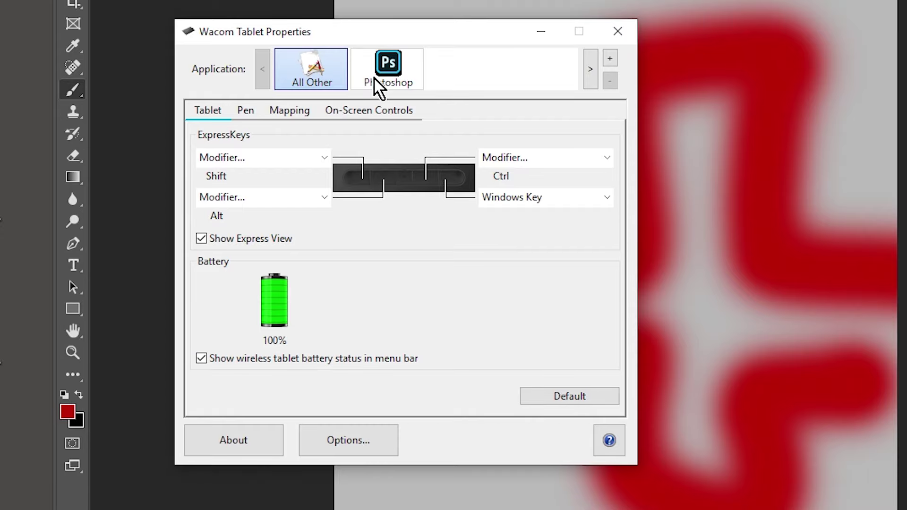
click(282, 150)
click(290, 102)
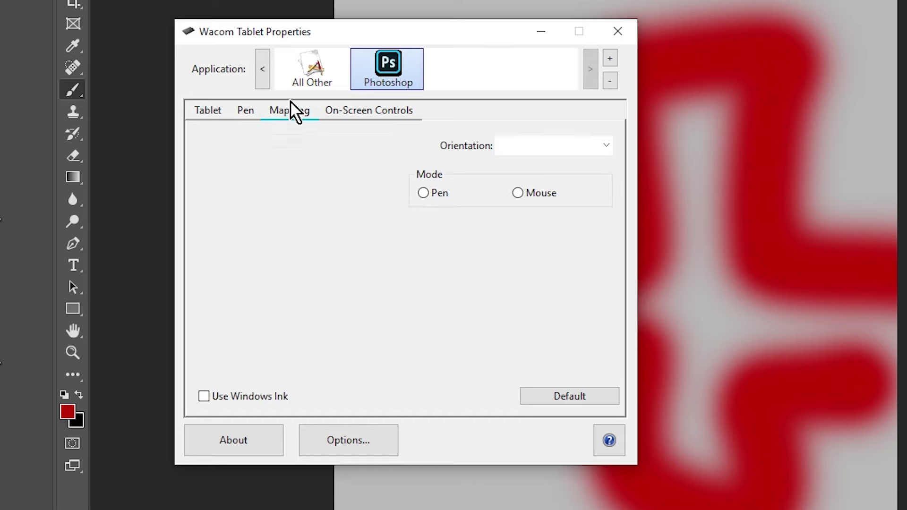
click(231, 400)
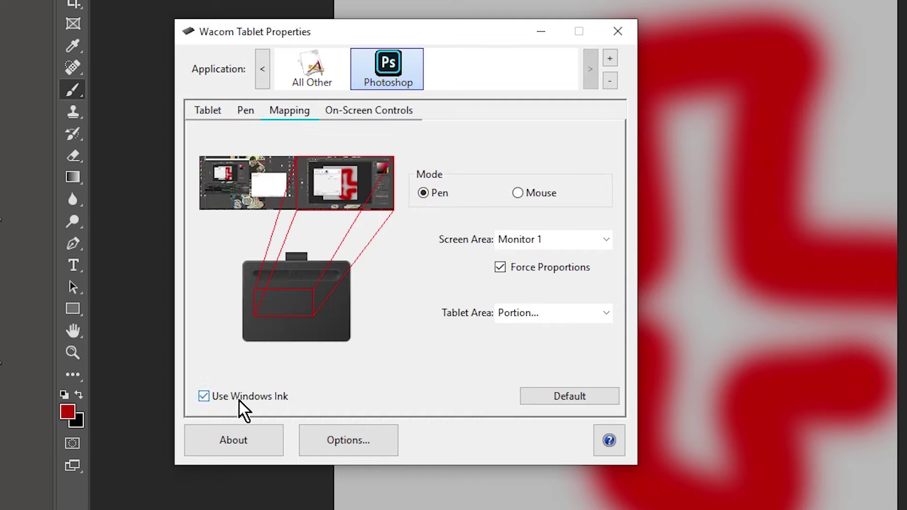
click(522, 32)
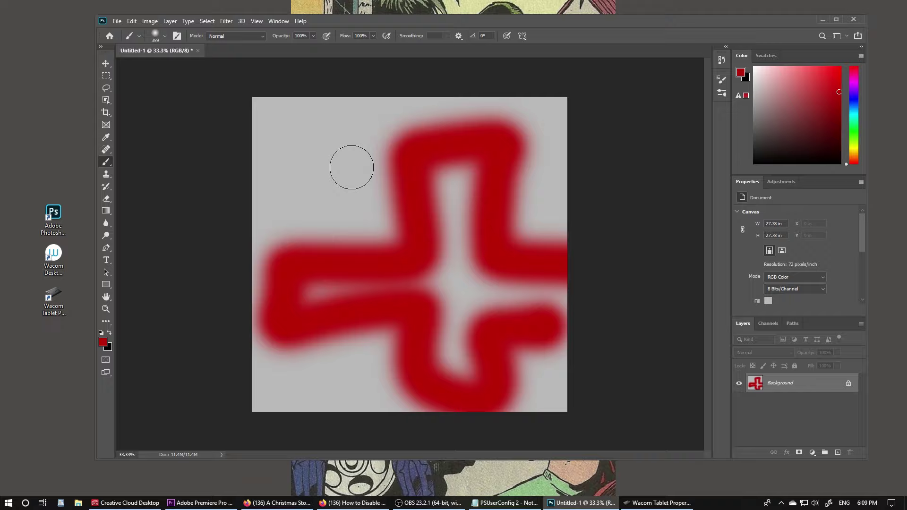
Step: Paint thin red pressure-test strokes, enlarge the brush to about 671 px, and sample a pinkish grey
drag(361, 347, 321, 333)
mouse_move(288, 250)
mouse_down()
mouse_move(313, 162)
mouse_move(352, 163)
mouse_move(317, 239)
mouse_move(385, 128)
mouse_move(378, 217)
mouse_move(469, 264)
mouse_move(466, 256)
mouse_up()
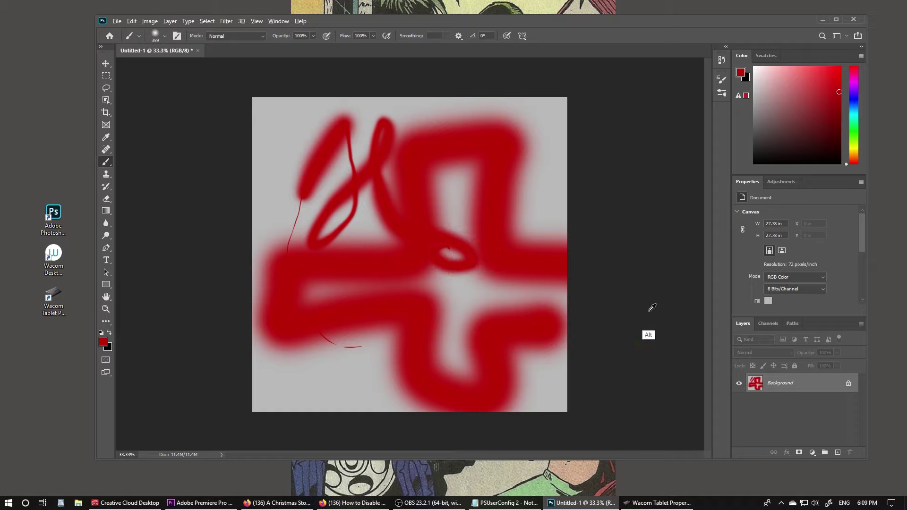
mouse_move(561, 328)
mouse_down()
mouse_move(449, 300)
mouse_move(464, 304)
mouse_move(458, 280)
mouse_move(477, 267)
mouse_move(488, 278)
mouse_up()
drag(461, 279, 473, 281)
drag(448, 249, 465, 265)
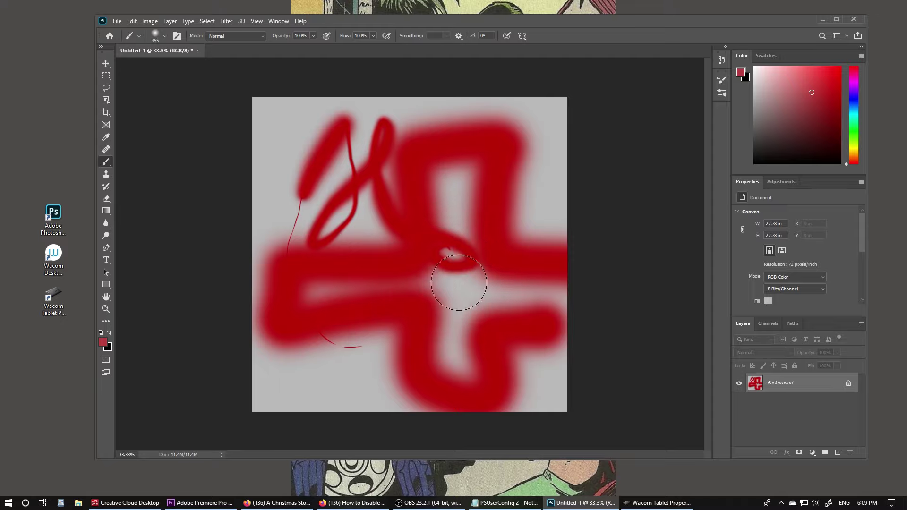
alt+click(429, 281)
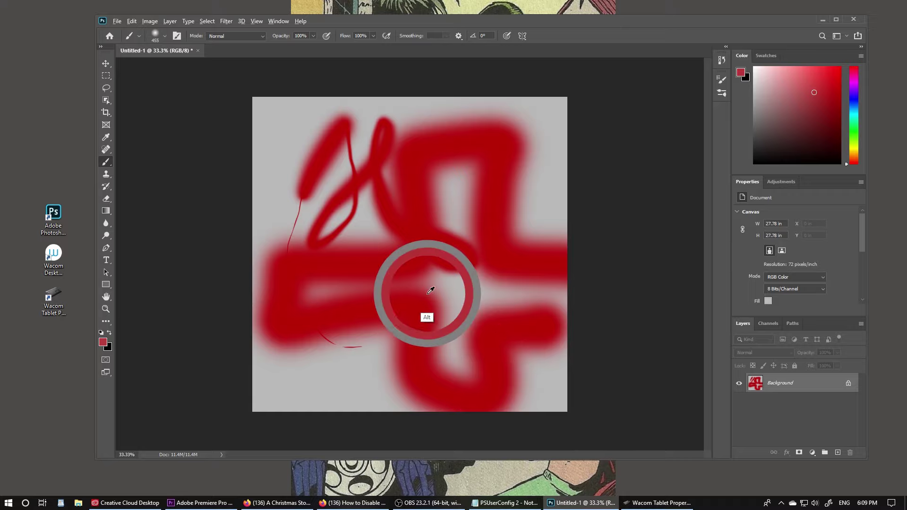
drag(451, 287, 452, 294)
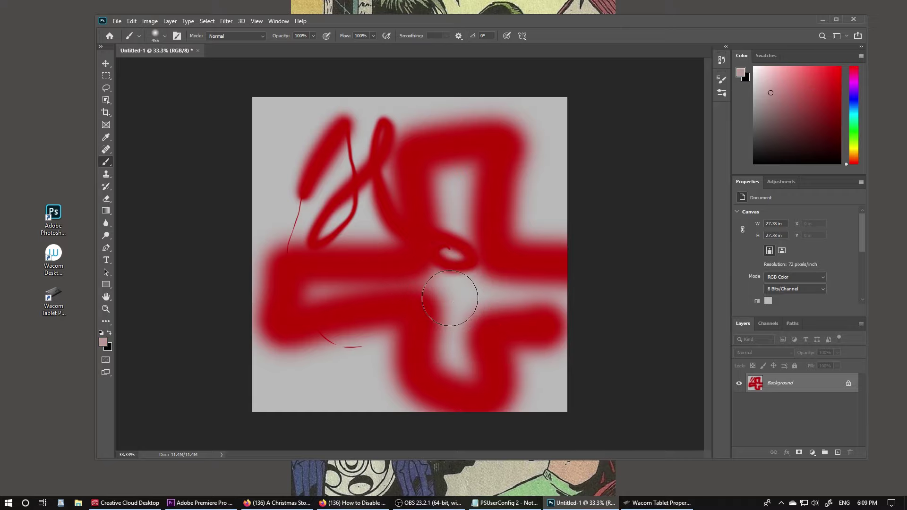
Step: Paint pink then red over the canvas centre, and Alt+right-drag to enlarge the brush and raise its hardness
click(661, 503)
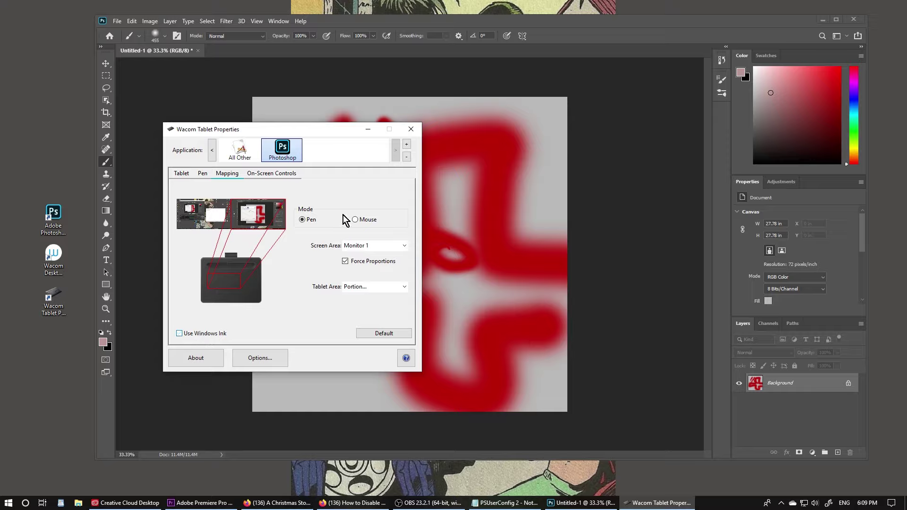
click(368, 129)
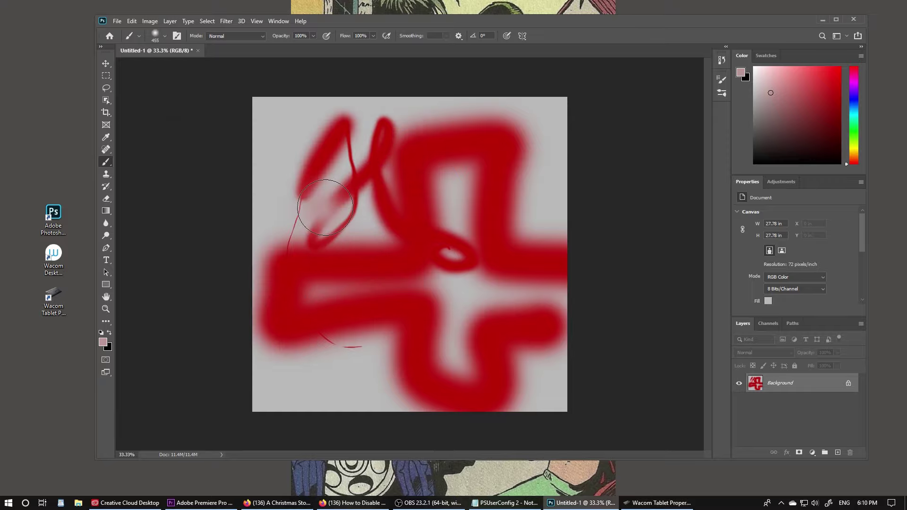
mouse_move(325, 207)
mouse_down()
mouse_move(406, 198)
mouse_move(472, 208)
mouse_move(515, 227)
mouse_move(461, 253)
mouse_move(482, 192)
mouse_move(480, 222)
mouse_move(453, 263)
mouse_move(286, 213)
mouse_move(354, 192)
mouse_move(354, 243)
mouse_up()
alt+click(401, 250)
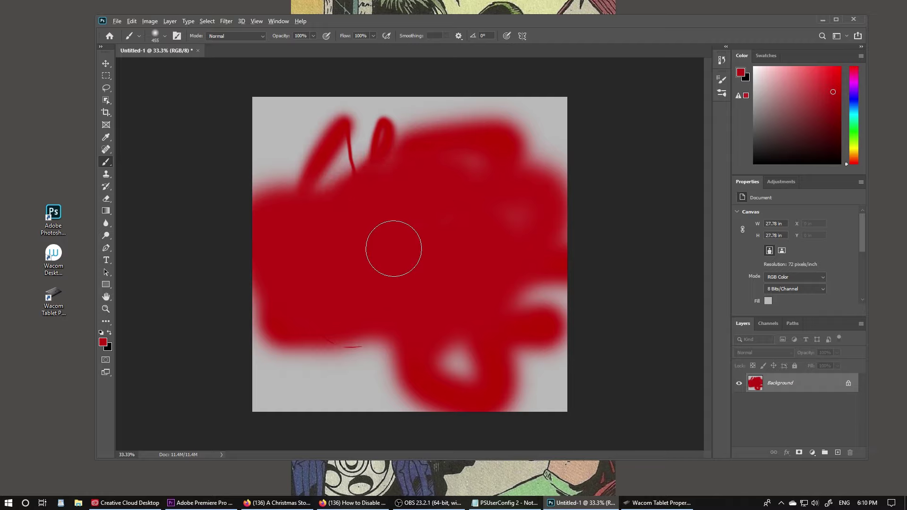
alt+right_click(441, 253)
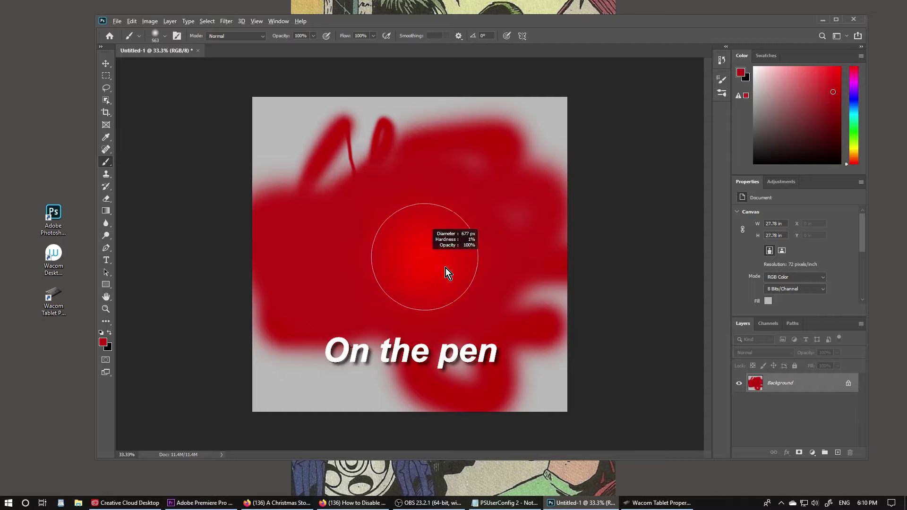
mouse_move(445, 268)
mouse_down()
mouse_move(457, 267)
mouse_move(438, 273)
mouse_move(459, 242)
mouse_move(398, 234)
mouse_move(385, 215)
mouse_move(444, 239)
mouse_up()
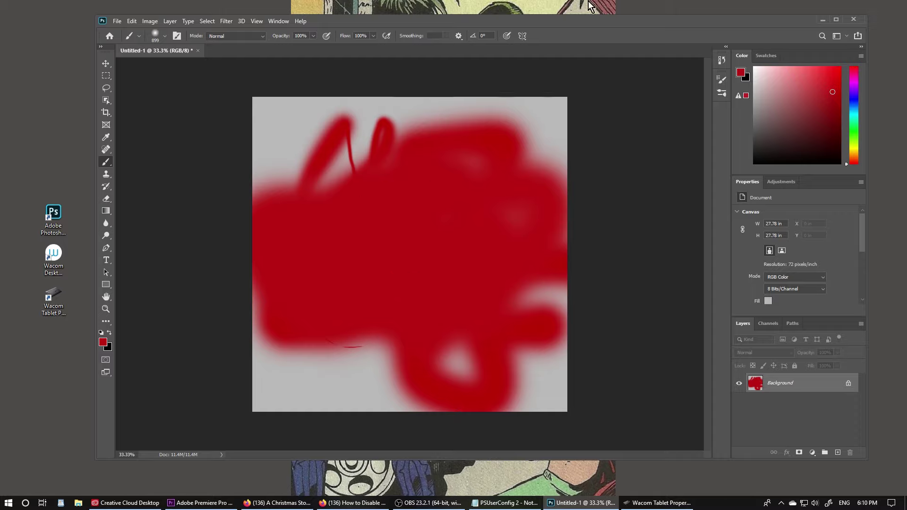
click(720, 79)
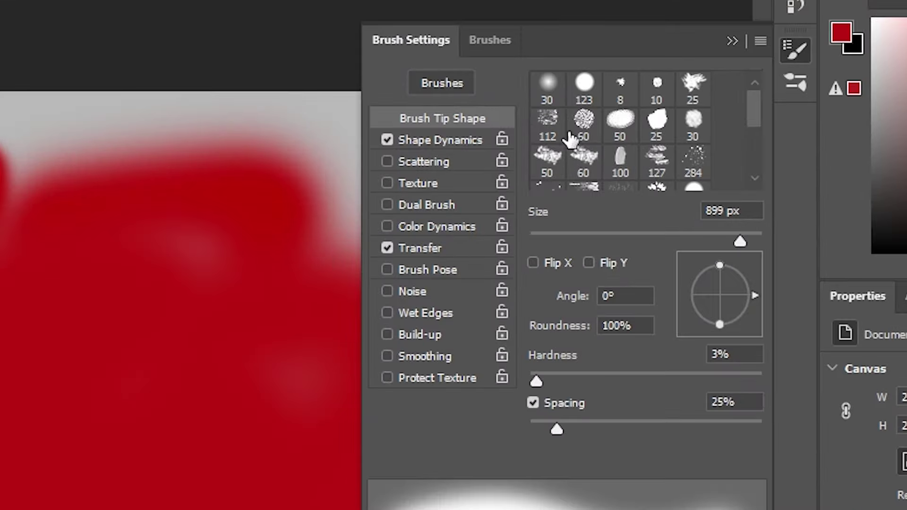
click(459, 142)
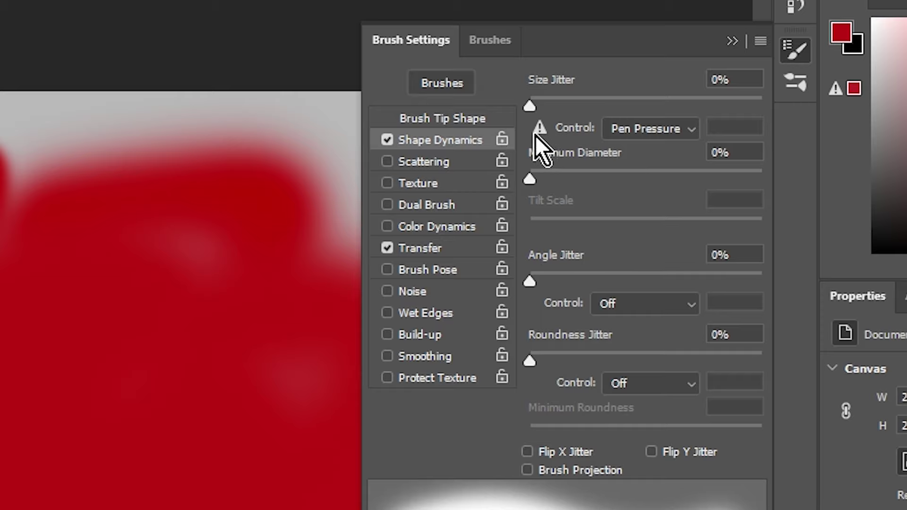
click(660, 131)
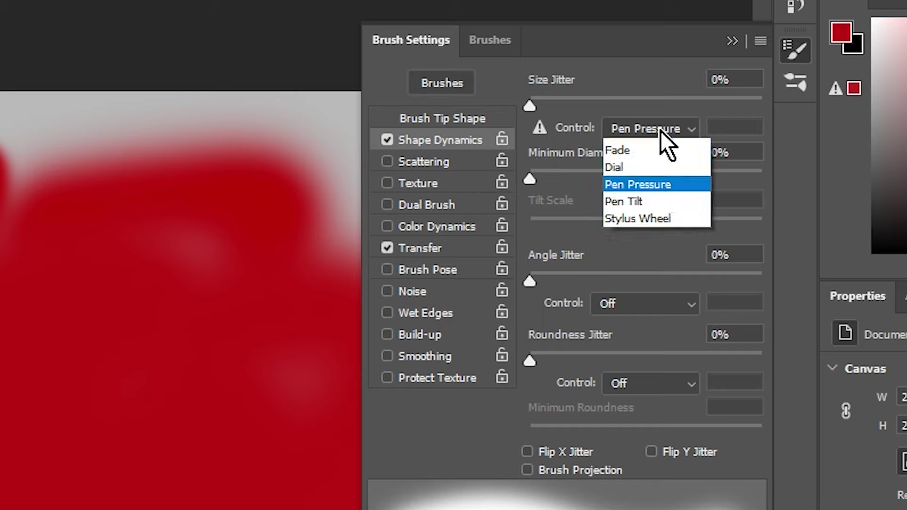
click(653, 149)
click(607, 131)
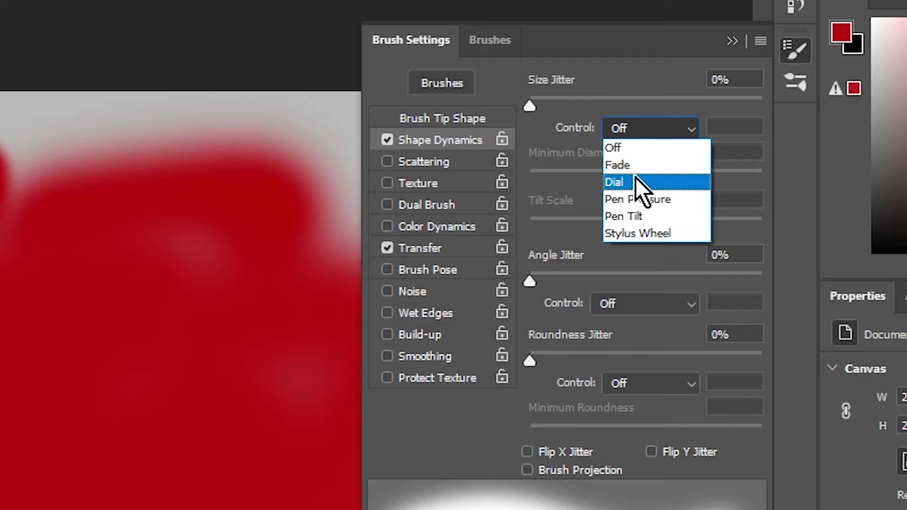
click(642, 198)
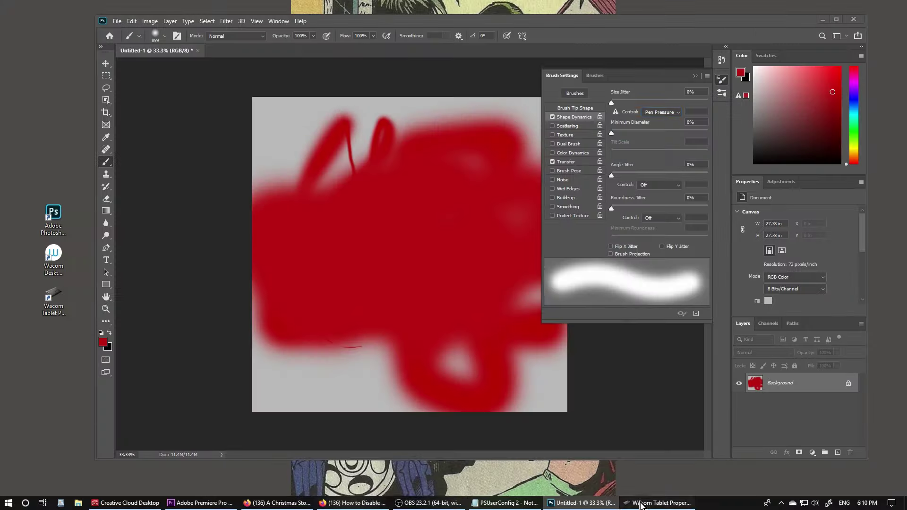
click(644, 502)
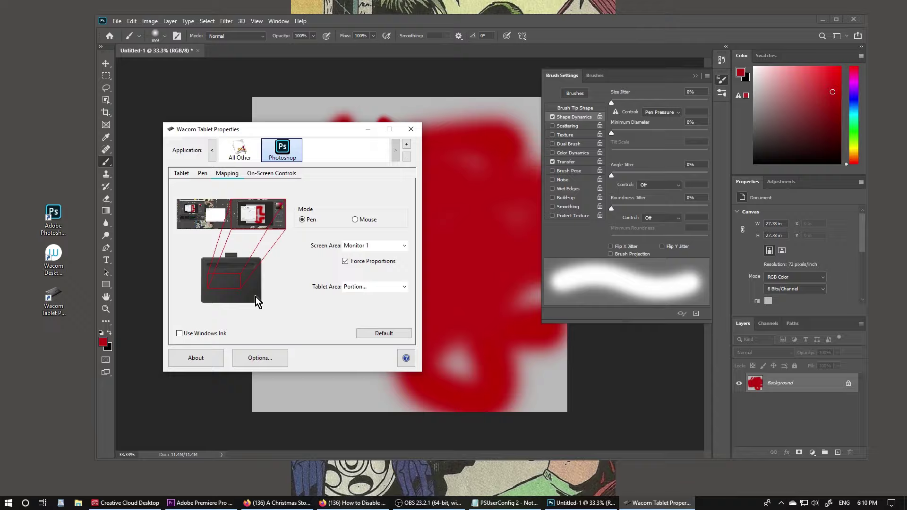
click(410, 129)
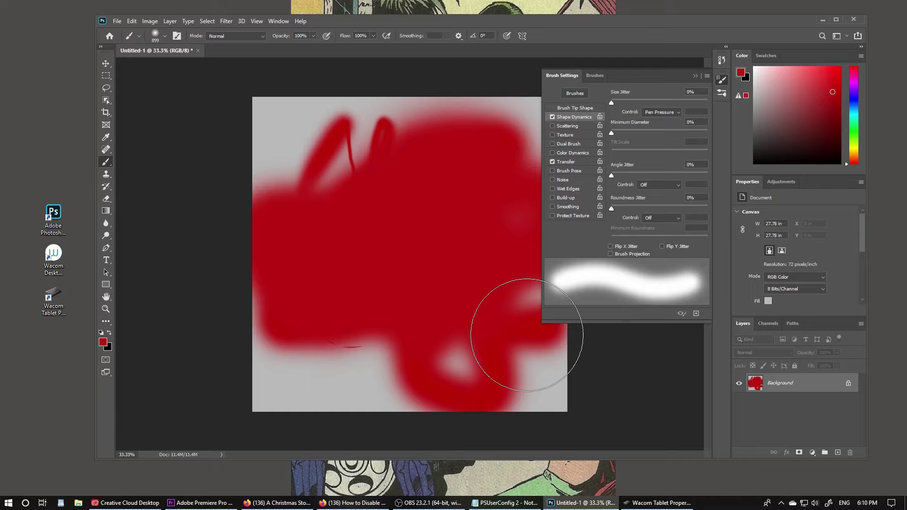
key(alt)
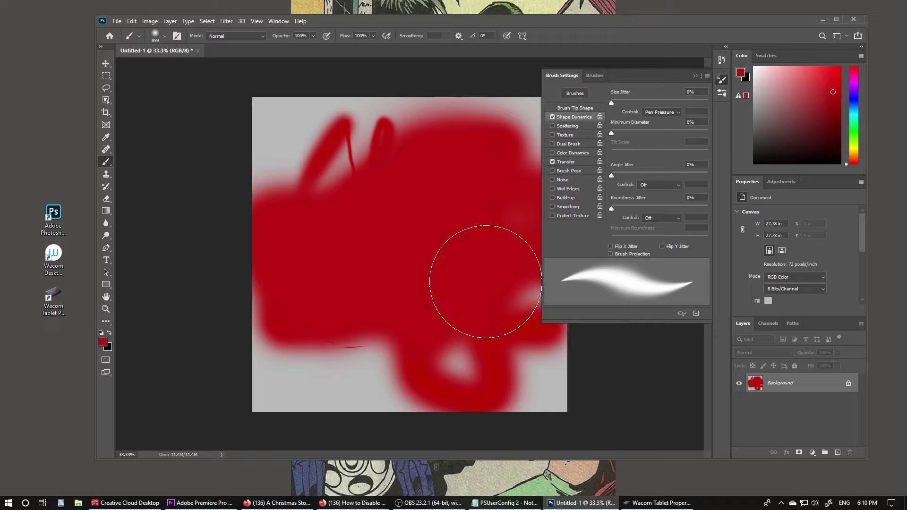
Step: Quit Photoshop with Don't Save, close Wacom Tablet Properties, and bring up the desktop's New menu
click(718, 82)
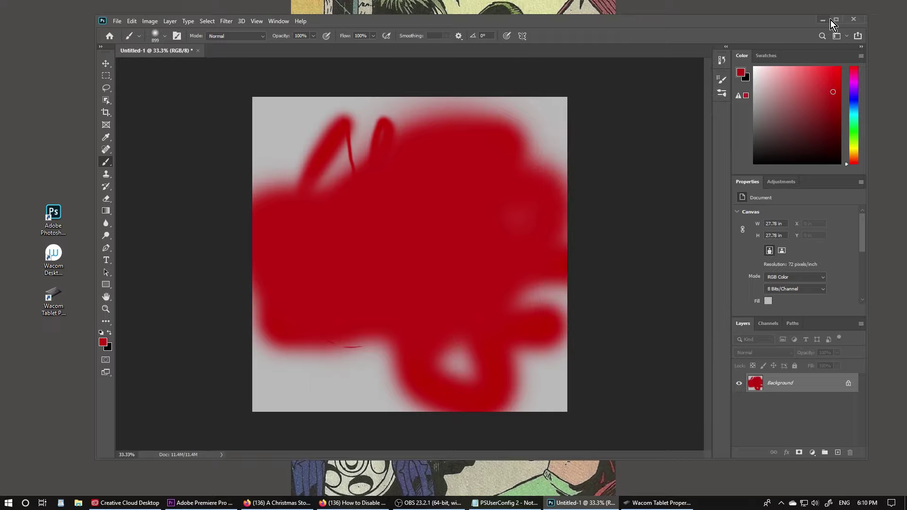
click(846, 21)
click(485, 187)
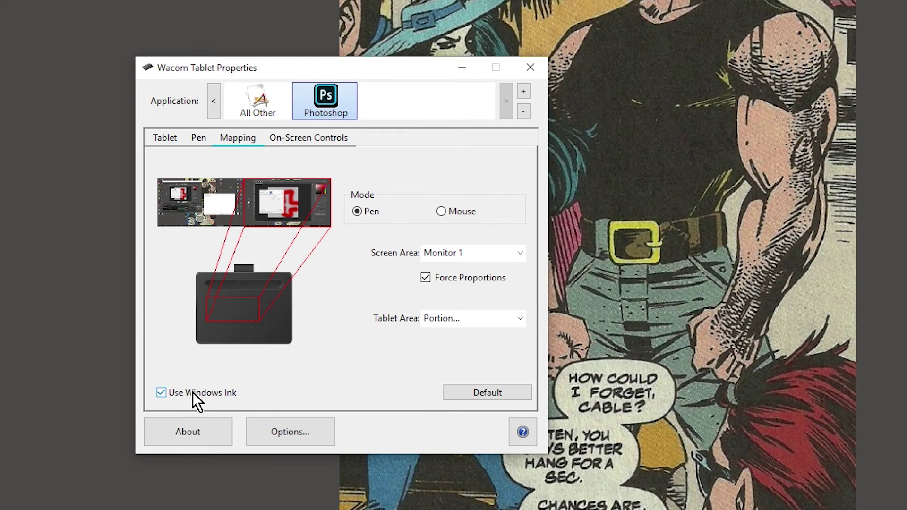
click(523, 66)
right_click(234, 111)
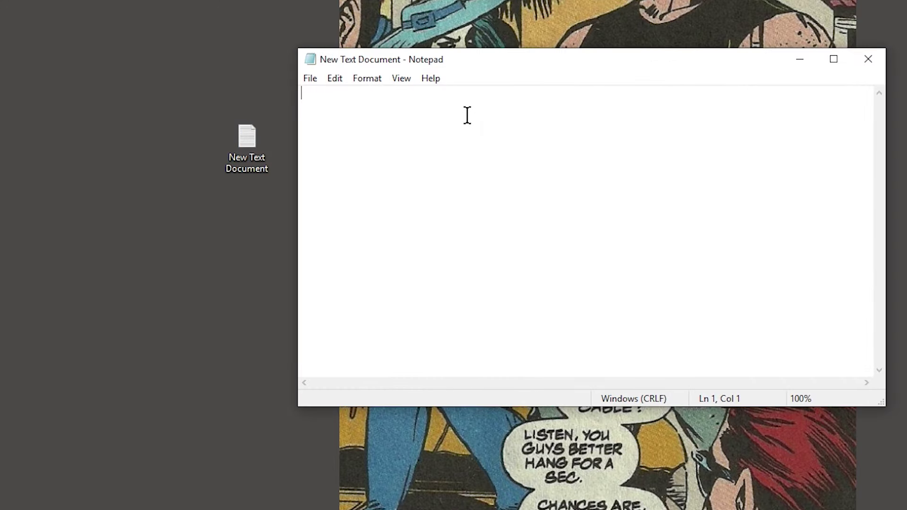
Step: Write 'UseSystemStylus 0' in Notepad and save it to the desktop as PSUserConfig.txt
text(U)
text(tem)
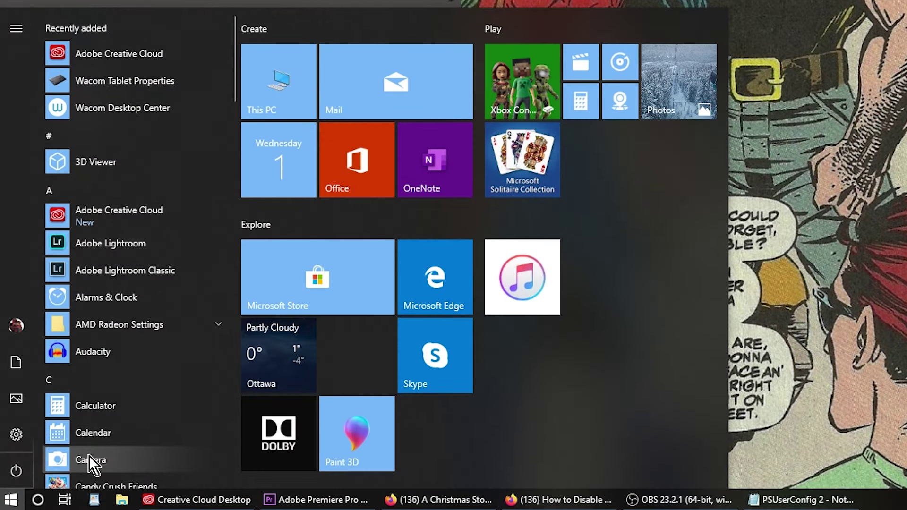
Step: Open the roaming AppData folder by searching %appdata%
text(%appt)
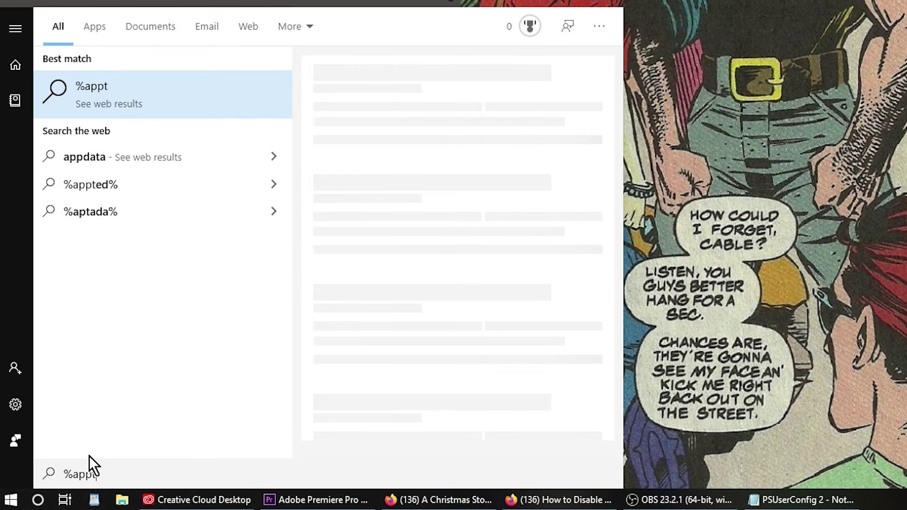
key(BackSpace)
text(data)
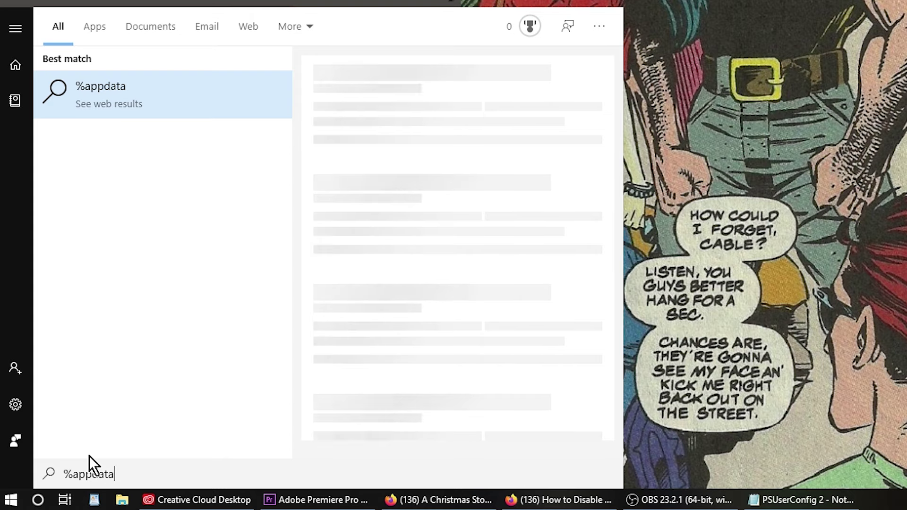
text(%)
key(Return)
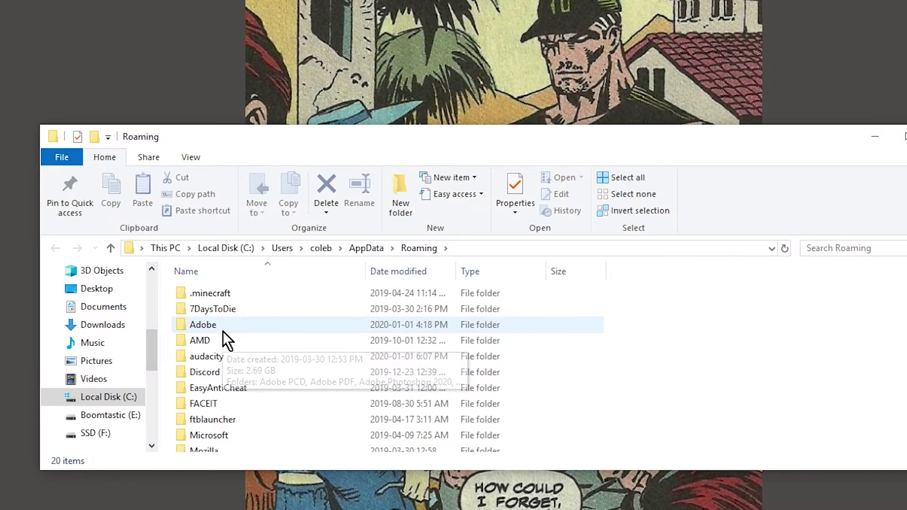
Step: Go to Adobe > Adobe Photoshop 2020 Settings and drag PSUserConfig from the desktop into it
double_click(223, 331)
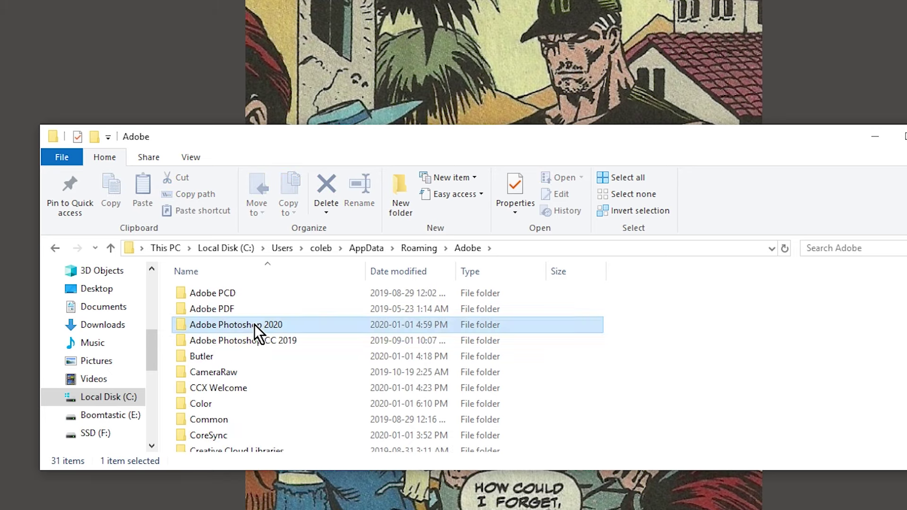
double_click(254, 324)
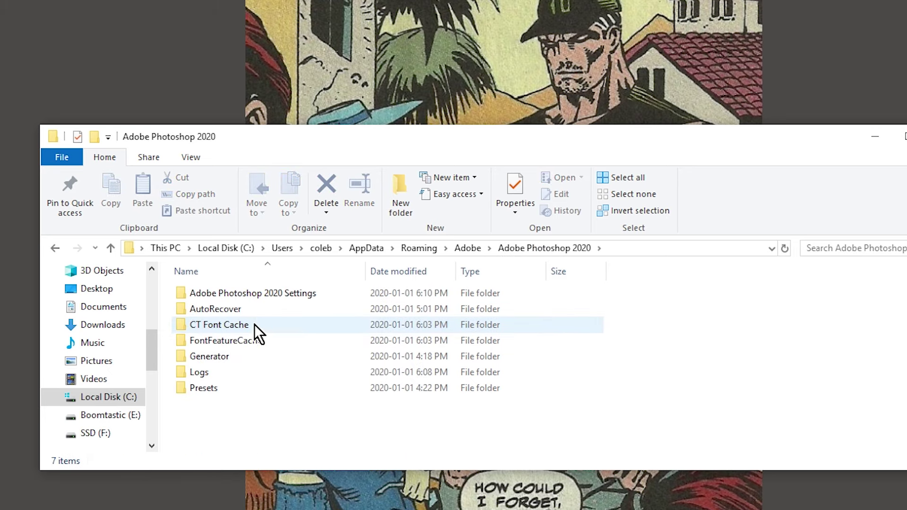
click(55, 248)
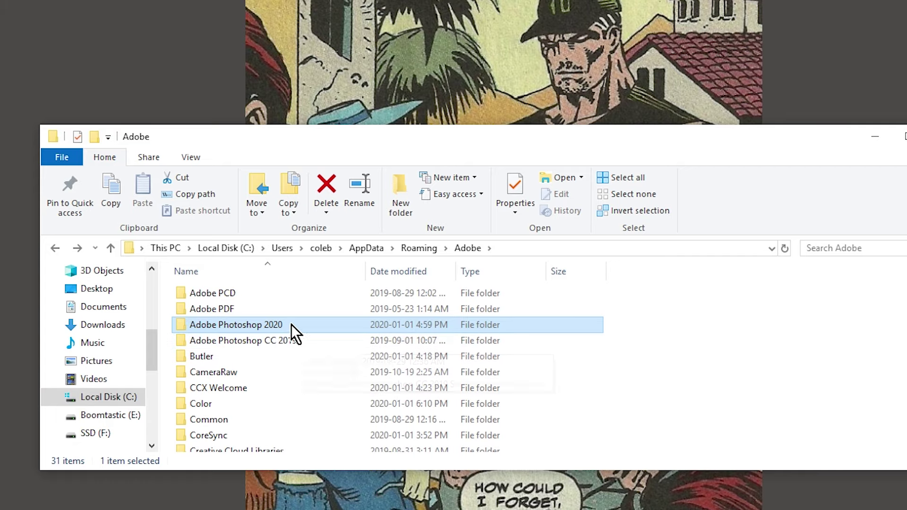
double_click(285, 324)
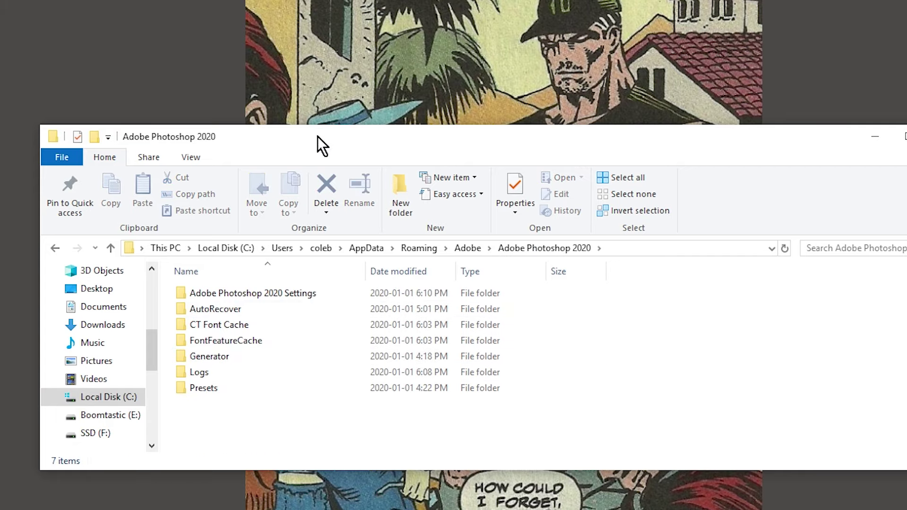
drag(318, 136, 486, 128)
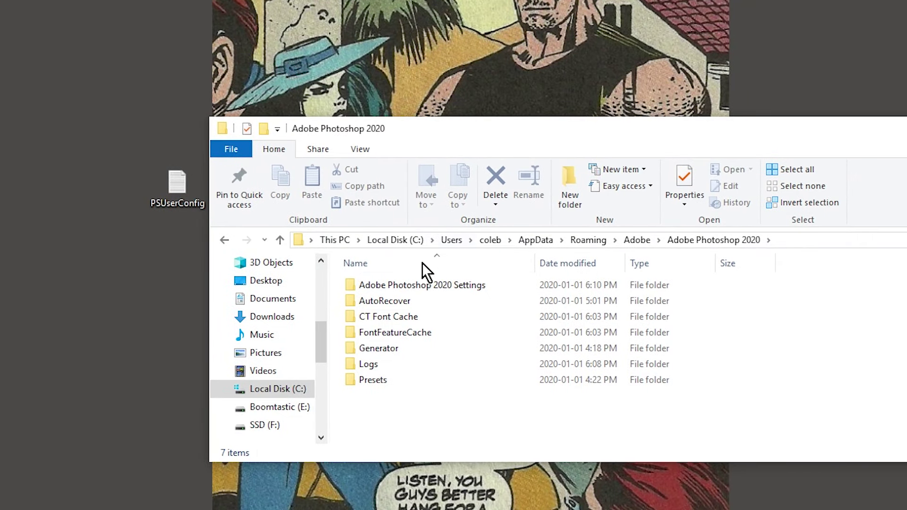
double_click(472, 286)
drag(184, 190, 440, 398)
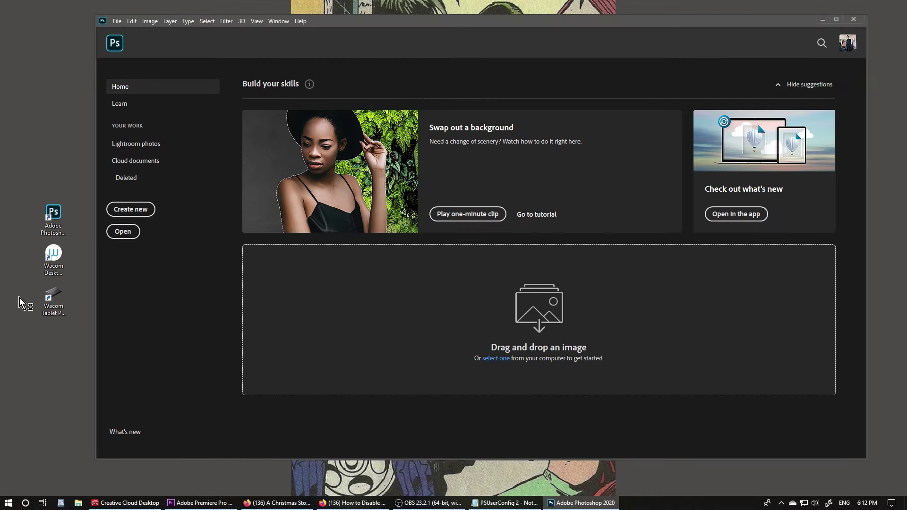
Step: Verify Use Windows Ink is off for Photoshop in the Wacom Mapping tab, then close the settings
double_click(54, 299)
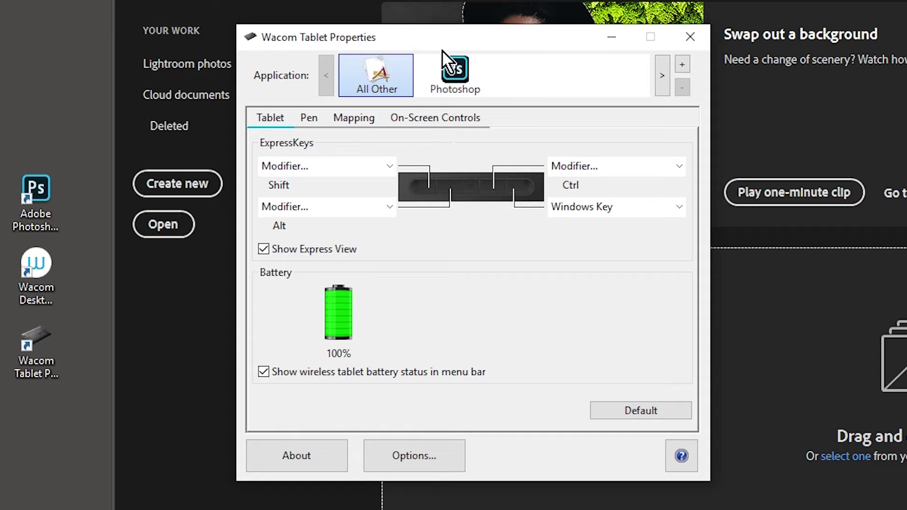
click(439, 71)
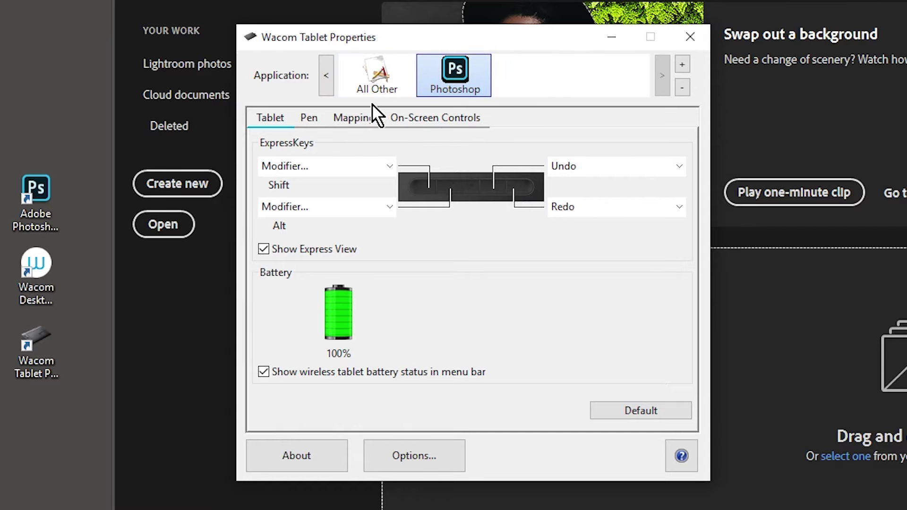
click(353, 119)
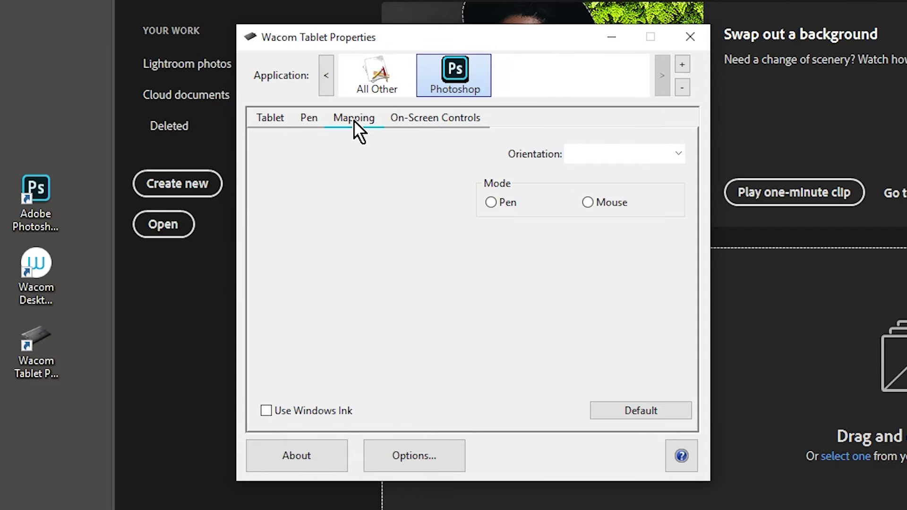
click(689, 37)
click(130, 208)
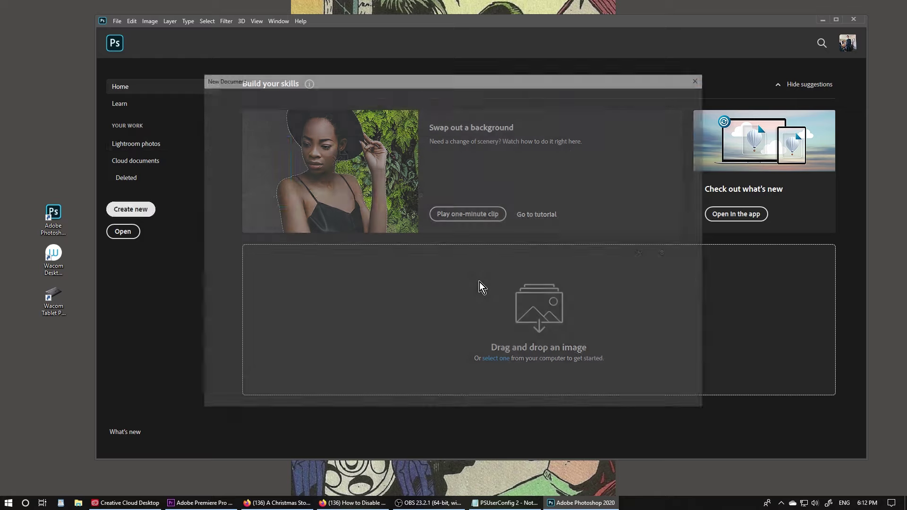
Step: Create the new document, paint pressure-tapered red strokes, shrink the brush with Alt+right-drag, and paint a smaller loop
click(636, 394)
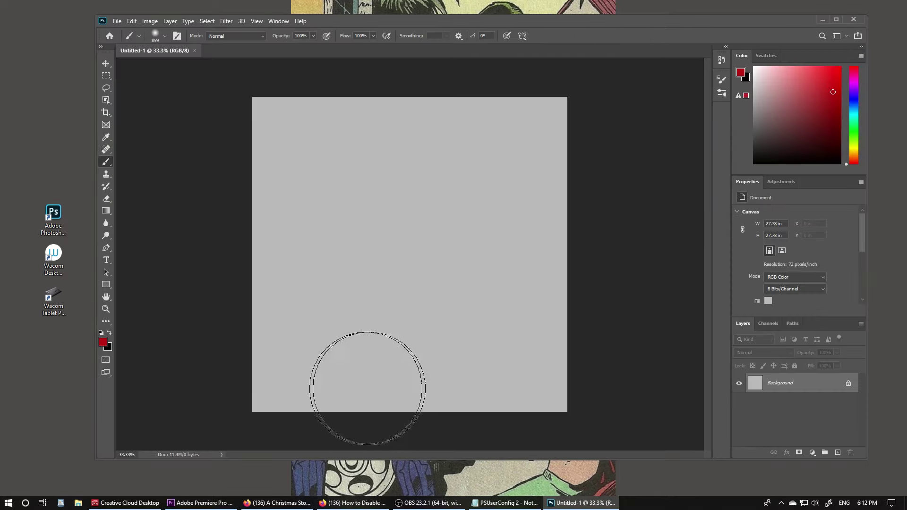
mouse_move(348, 334)
mouse_down()
mouse_move(367, 258)
mouse_move(410, 172)
mouse_move(533, 196)
mouse_move(317, 232)
mouse_move(264, 209)
mouse_up()
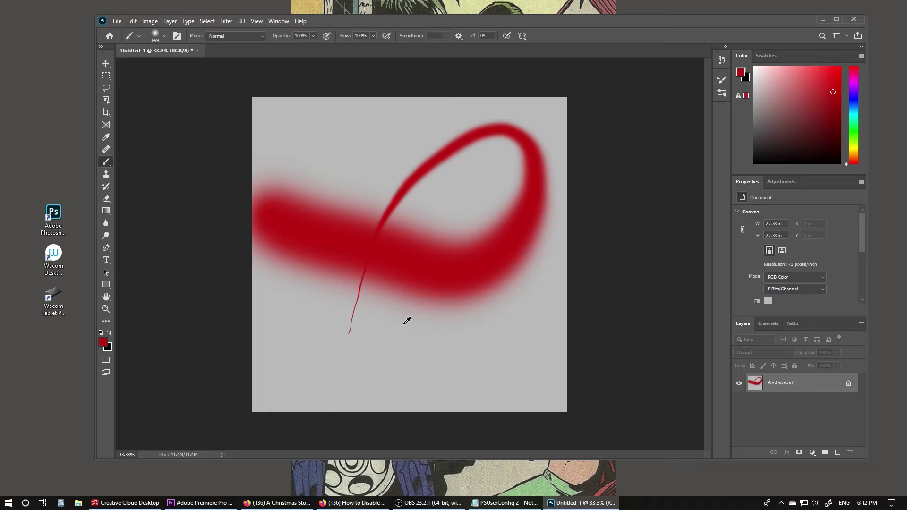
alt+right_click(356, 339)
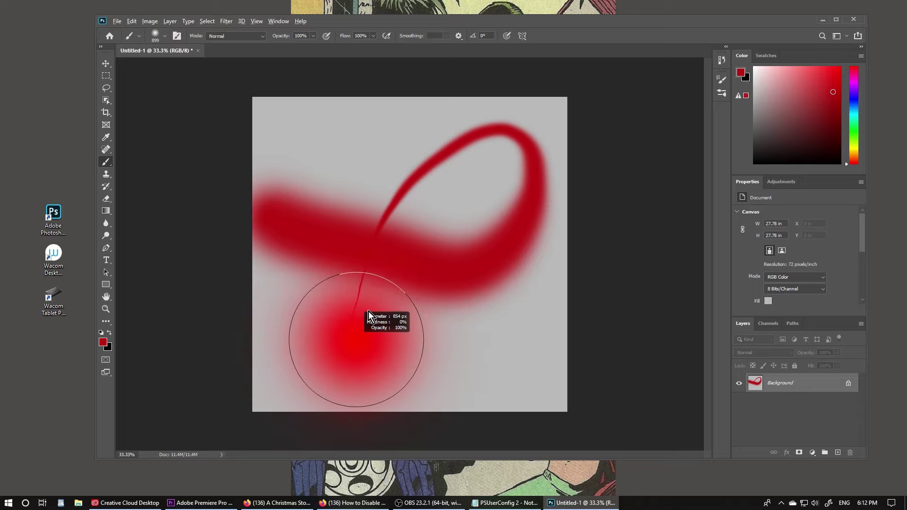
mouse_move(368, 311)
mouse_down()
mouse_move(367, 401)
mouse_move(357, 270)
mouse_move(429, 279)
mouse_move(342, 304)
mouse_move(338, 293)
mouse_up()
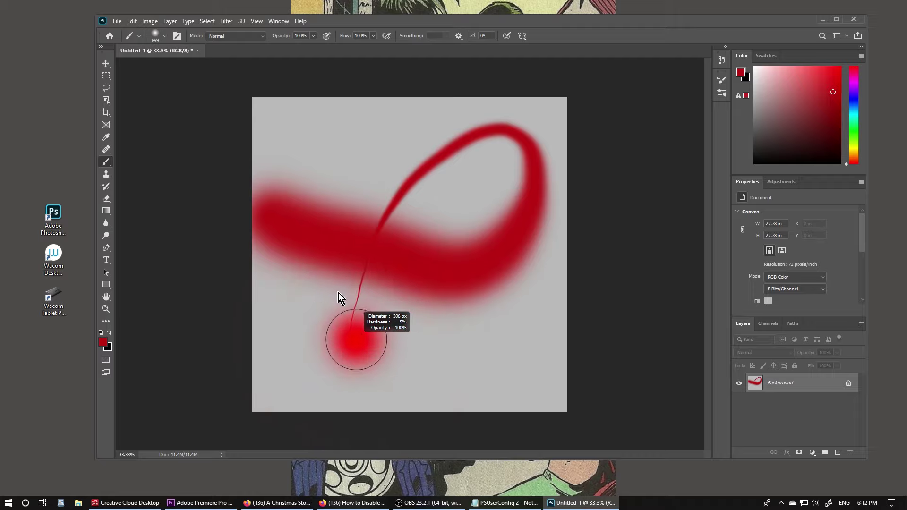
click(390, 345)
mouse_move(435, 337)
mouse_down()
mouse_move(466, 350)
mouse_move(518, 314)
mouse_move(415, 263)
mouse_up()
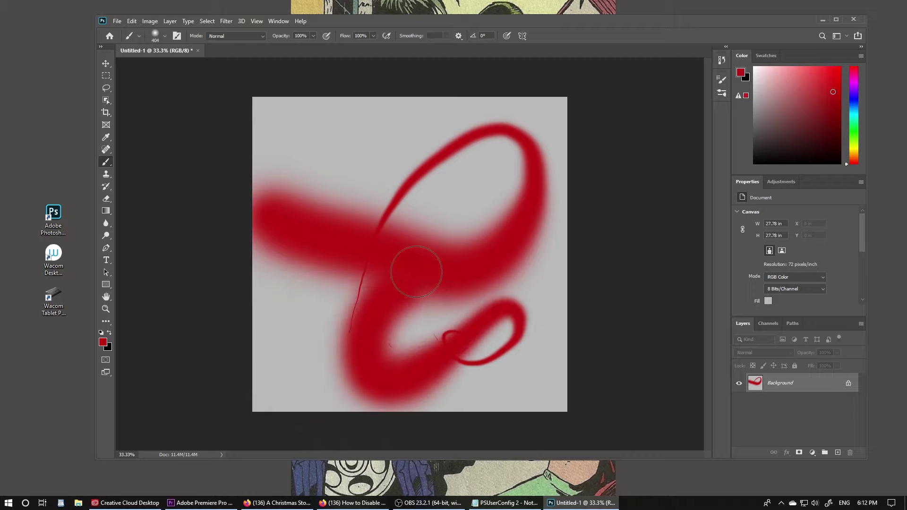
Step: Confirm Pen Pressure is set under Shape Dynamics in Brush Settings, then close the panel
click(722, 80)
click(571, 106)
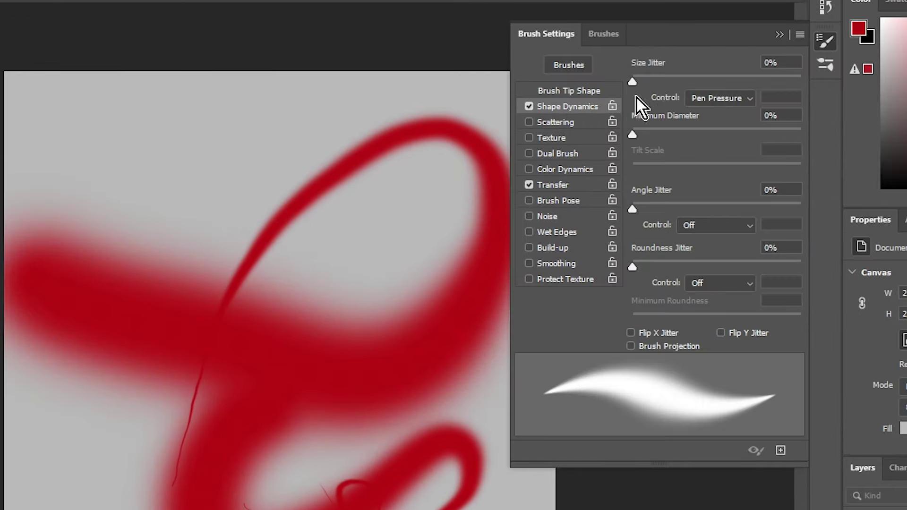
click(827, 44)
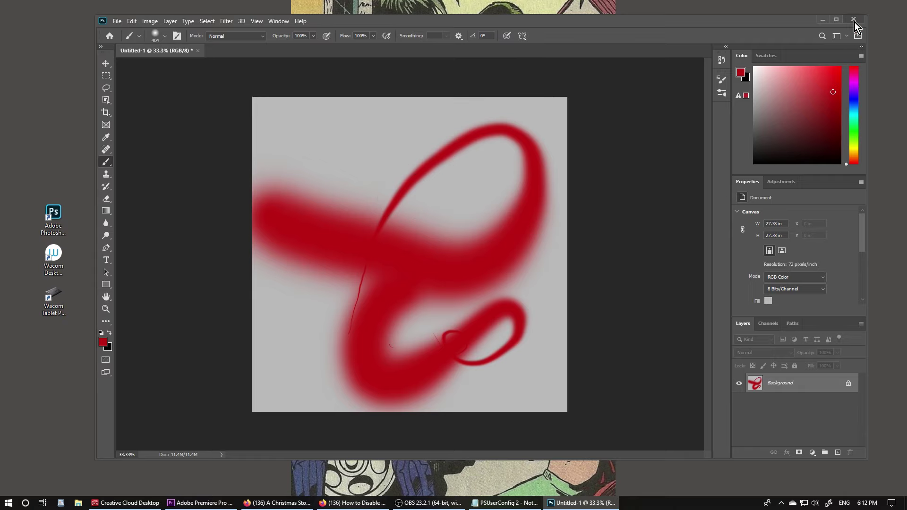
Step: Bring the paused 'How to Disable WINDOWS INK' YouTube tutorial forward and highlight its title
click(353, 502)
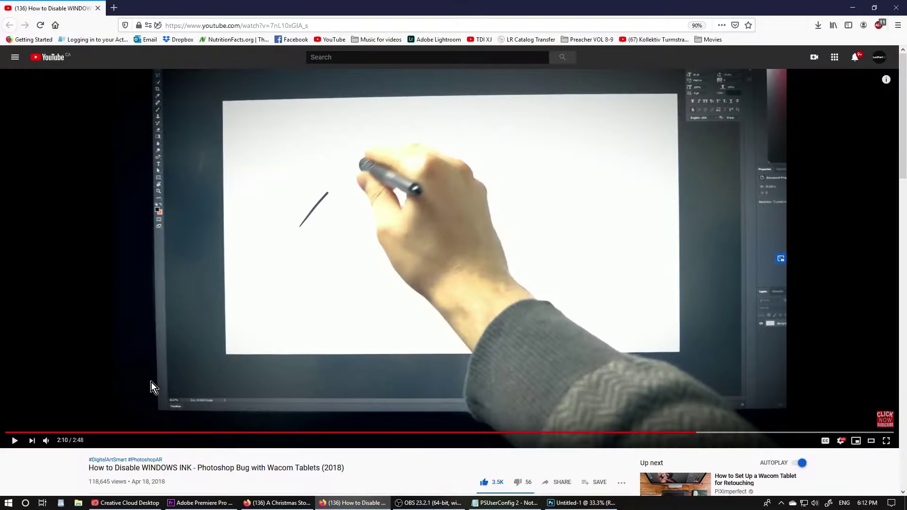
drag(87, 470, 338, 477)
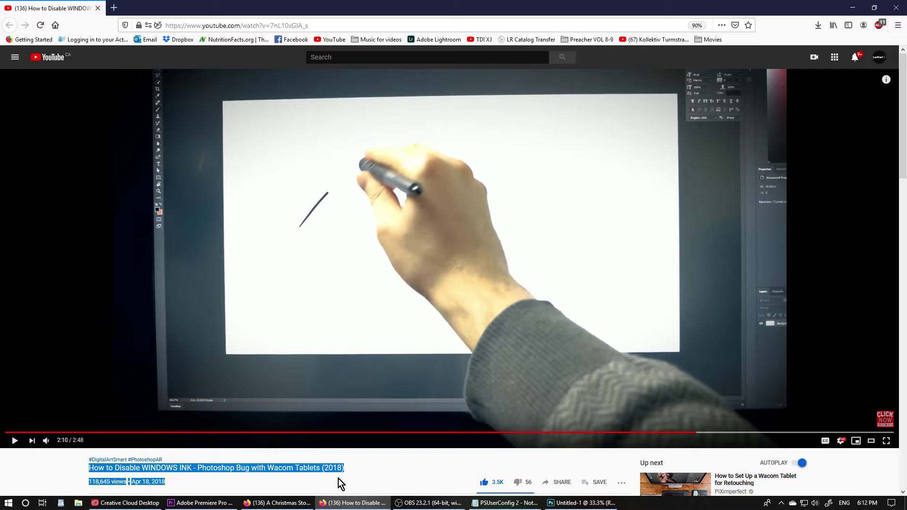
click(357, 470)
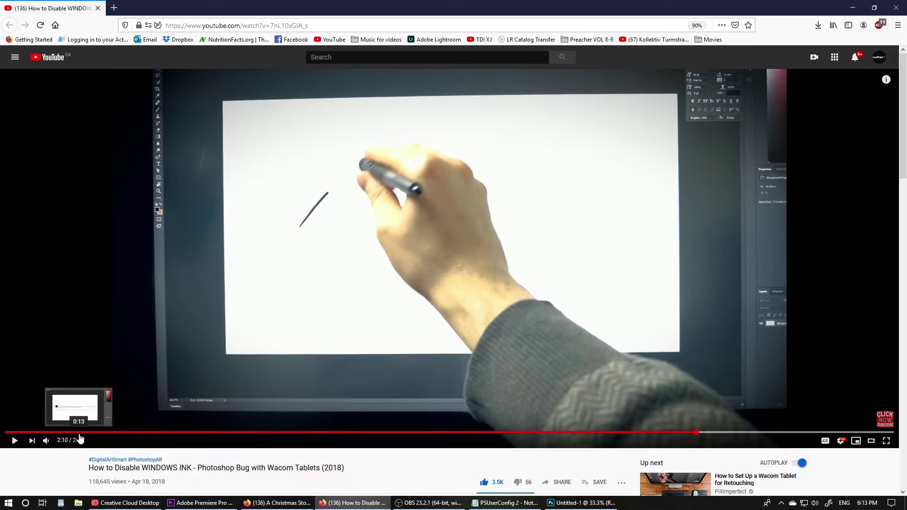